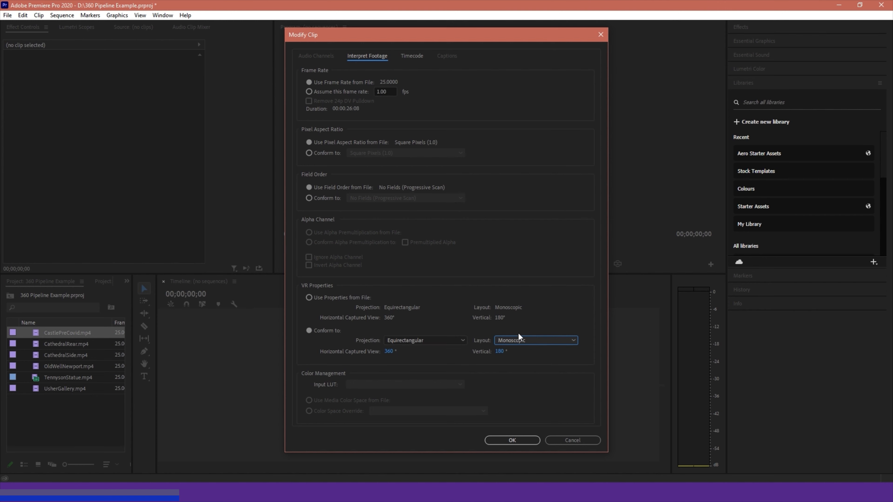
Leave the clip interpretation settings without changes and inspect the file properties of CathedralRear.mp4 and TennysonStatue.mp4
left_click(568, 440)
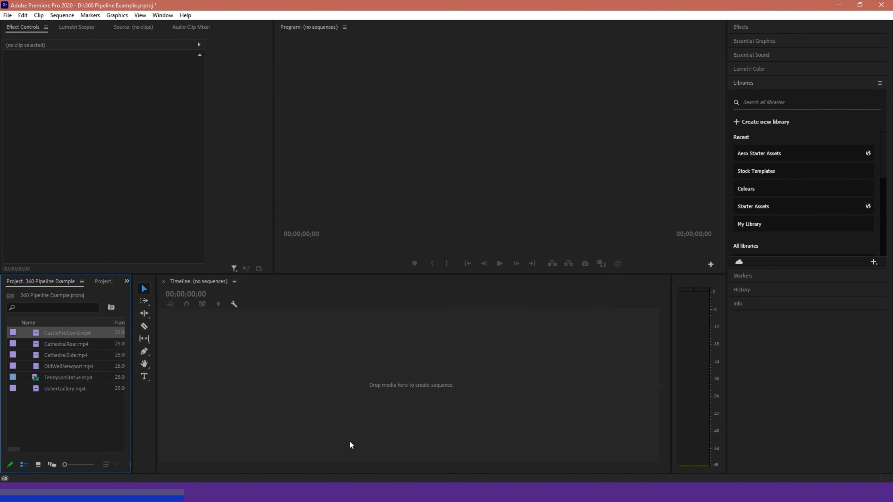
right_click(49, 348)
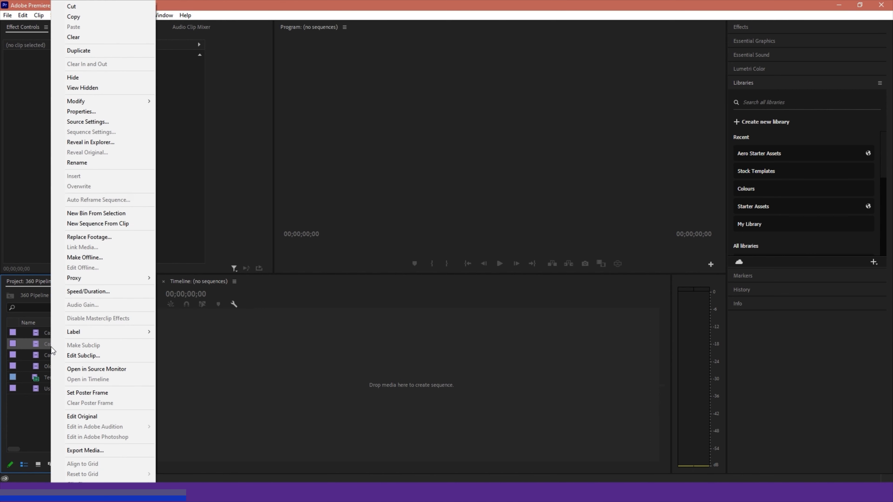
left_click(90, 115)
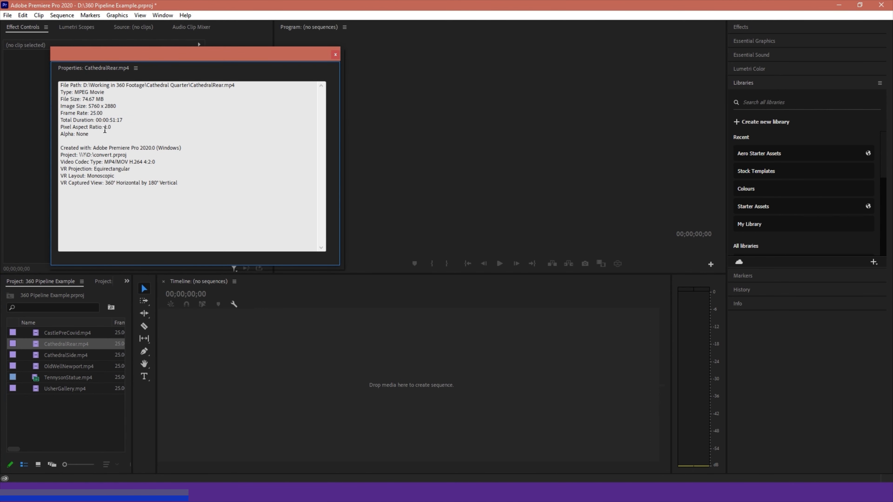
left_click(335, 55)
left_click(50, 422)
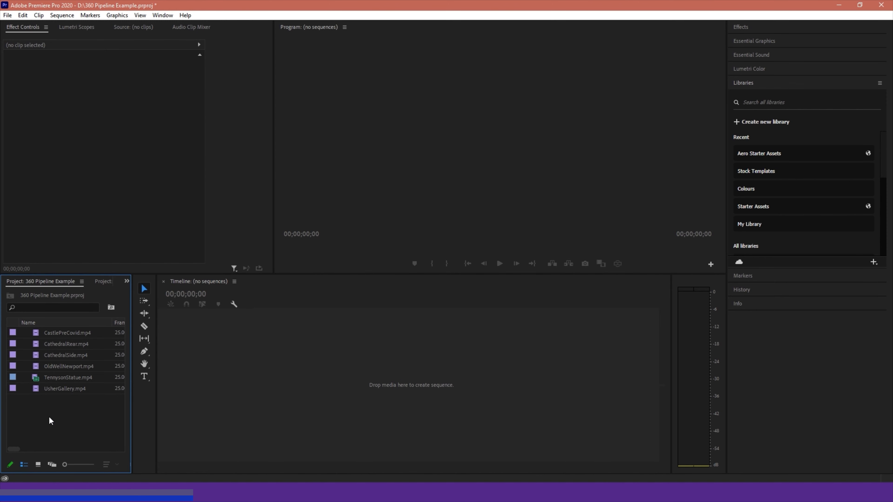
right_click(54, 377)
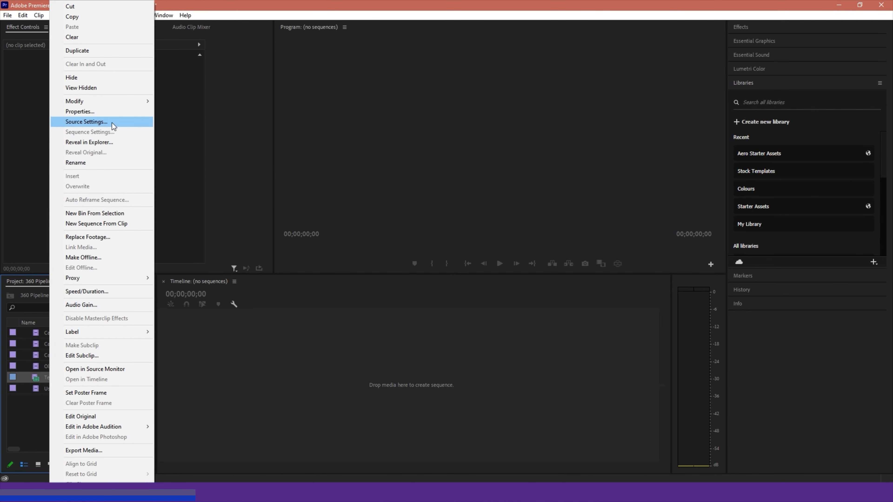
left_click(83, 111)
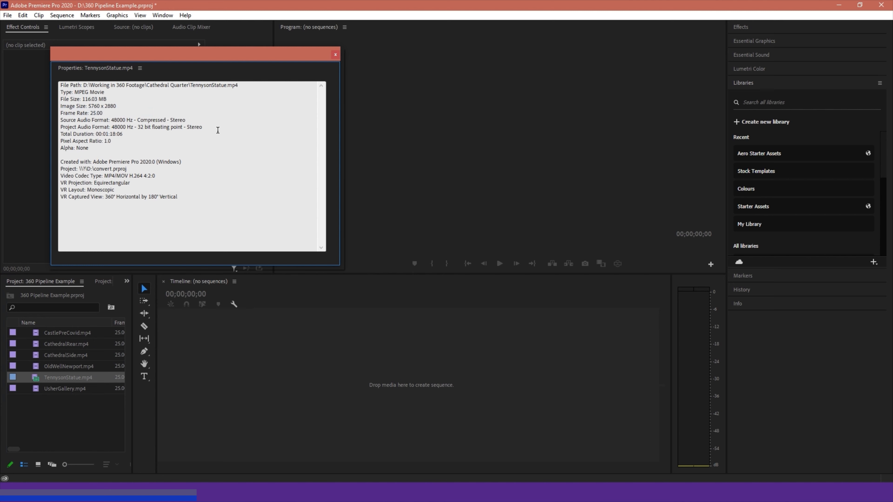
left_click(336, 55)
left_click(102, 403)
Create a sequence from CastlePreCovid.mp4 and enlarge the project bin and program preview areas
mouse_move(61, 338)
left_mouse_down()
mouse_move(223, 345)
mouse_move(70, 341)
left_mouse_up()
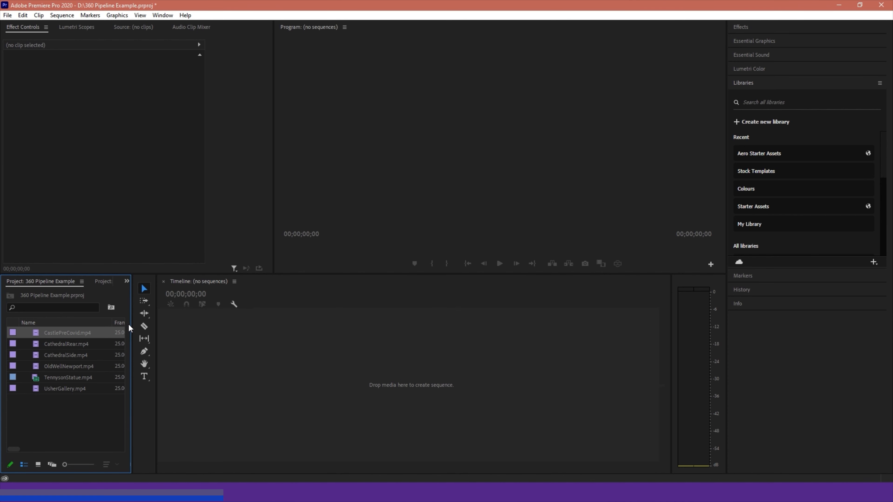
left_click_drag(130, 329, 301, 363)
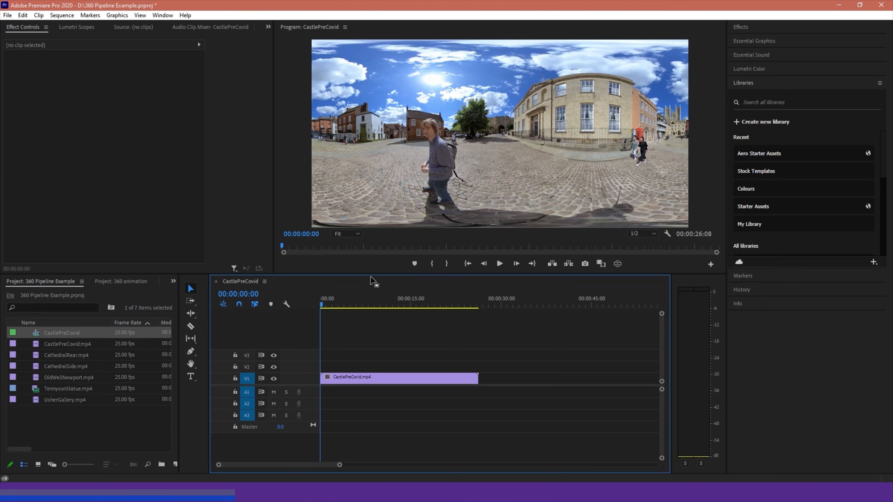
left_click_drag(373, 278, 374, 315)
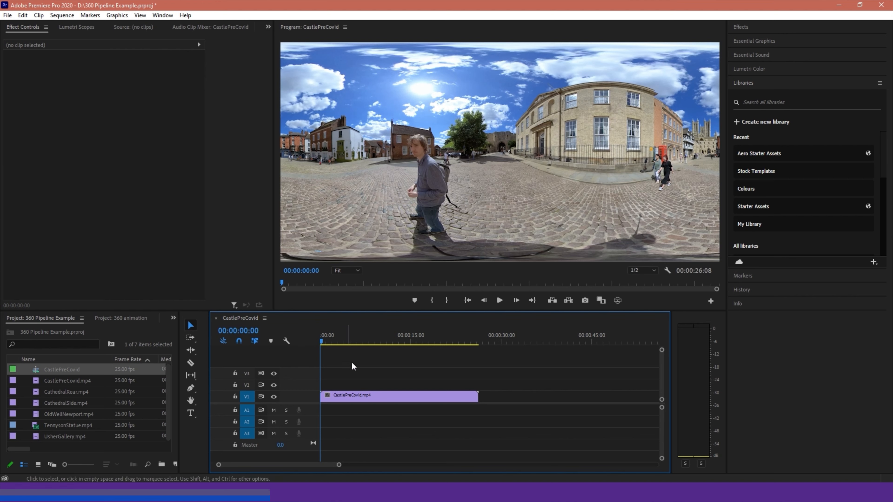
mouse_move(325, 339)
left_mouse_down()
mouse_move(473, 353)
mouse_move(306, 356)
mouse_move(372, 357)
mouse_move(332, 340)
left_mouse_up()
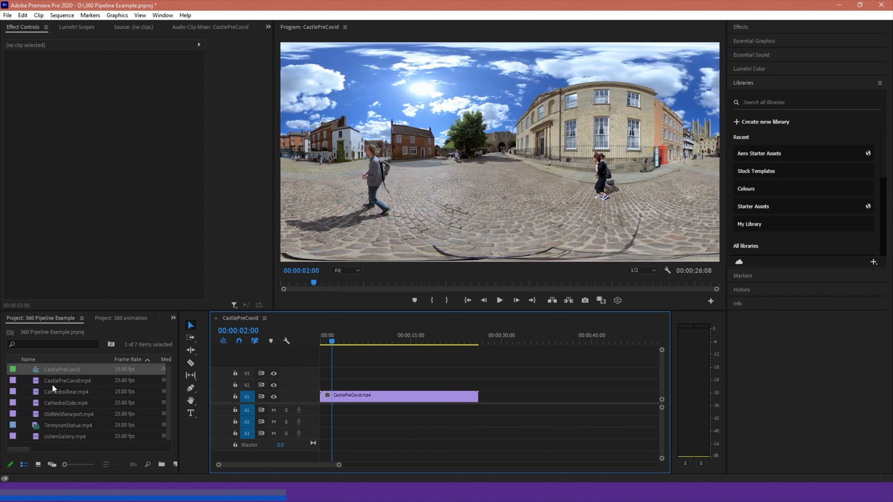
Add UsherGallery.mp4 to track V1 directly after the CastlePreCovid clip
left_click(56, 391)
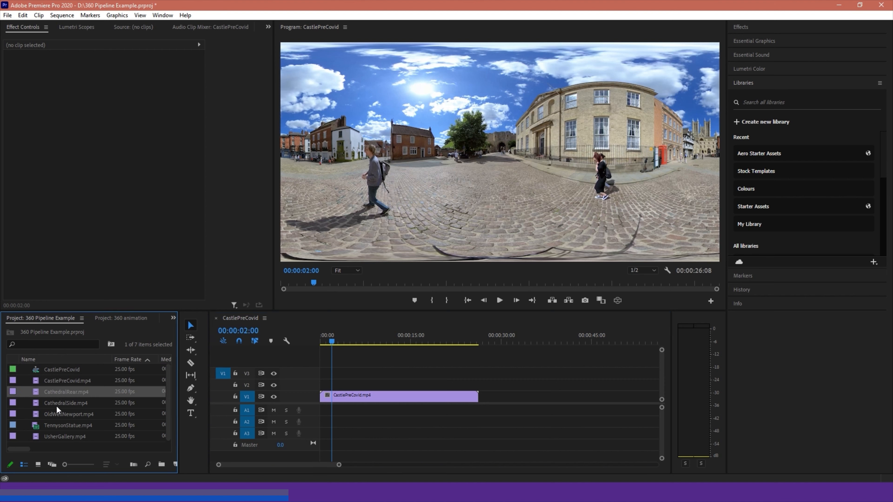
left_click(55, 415)
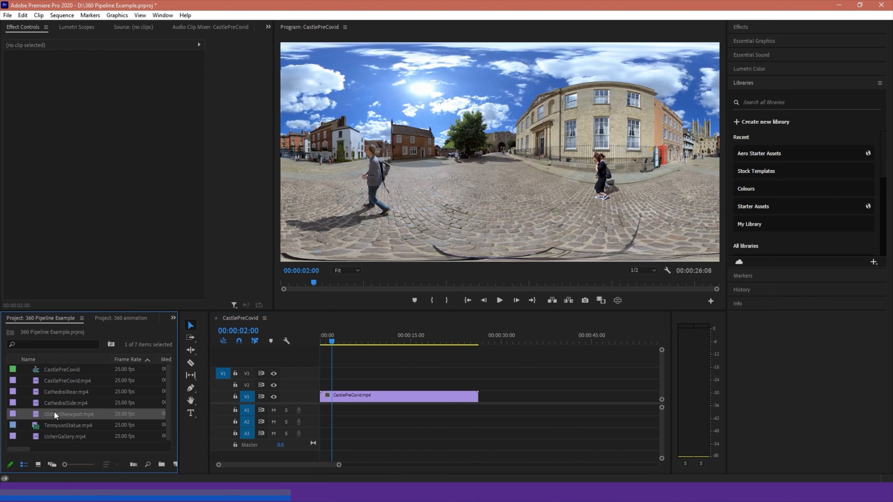
left_click_drag(62, 437, 482, 398)
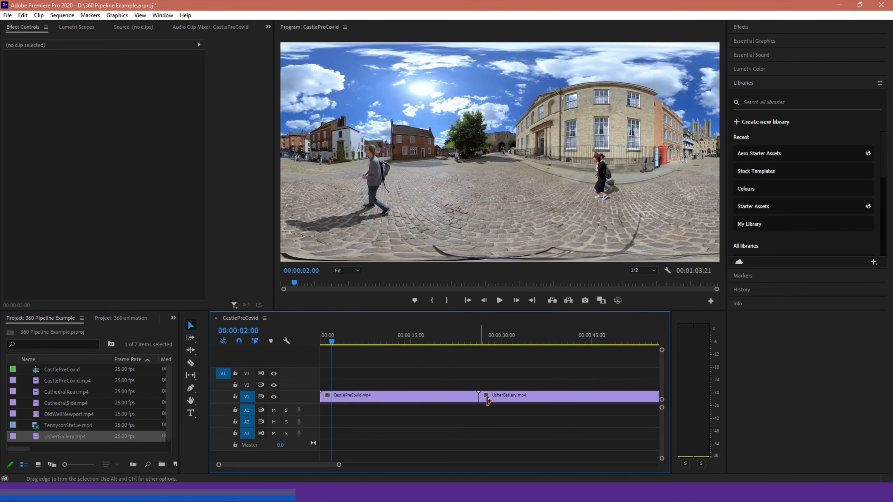
Cut off the end of the CastlePreCovid clip at 00:00:23:07 and move the UsherGallery clip up against it
mouse_move(464, 334)
left_mouse_down()
mouse_move(484, 336)
mouse_move(463, 340)
left_mouse_up()
left_click(190, 366)
left_click(461, 397)
left_click(191, 326)
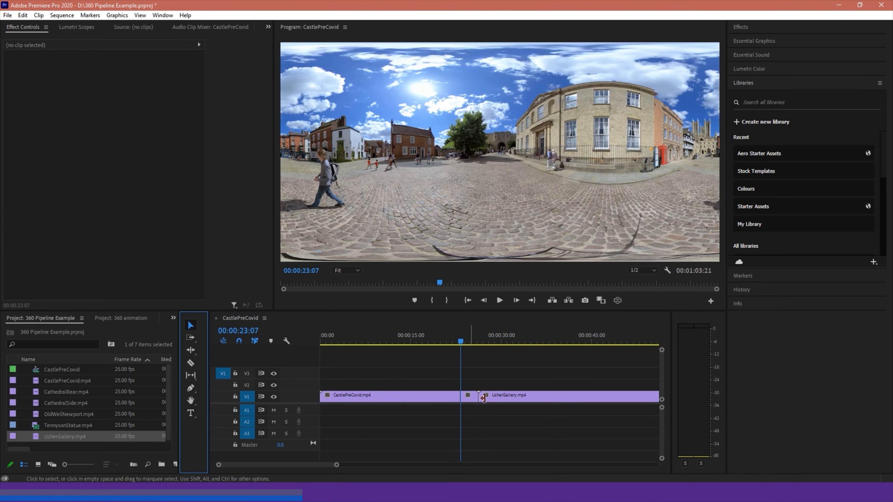
left_click(468, 398)
key("Delete")
left_click_drag(498, 399, 480, 403)
Cut about 3 seconds off the start of the UsherGallery clip and close the gap to the CastlePreCovid clip
left_click(191, 362)
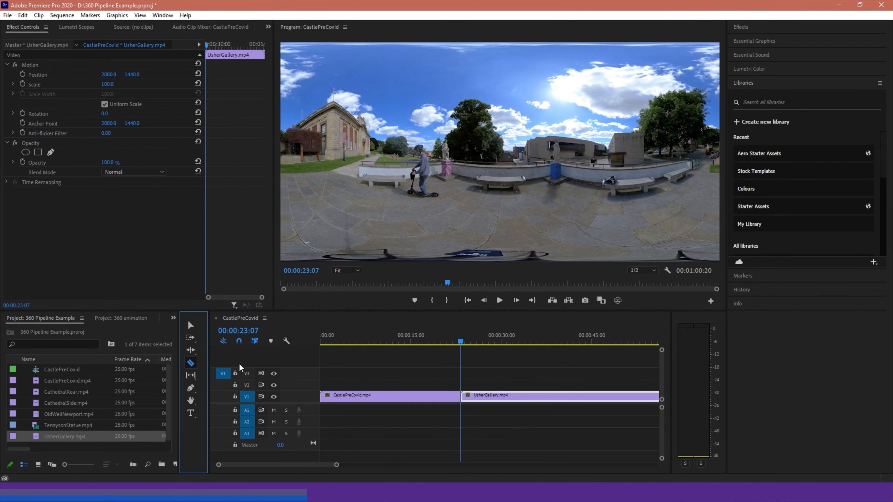
left_click(478, 398)
left_click(190, 325)
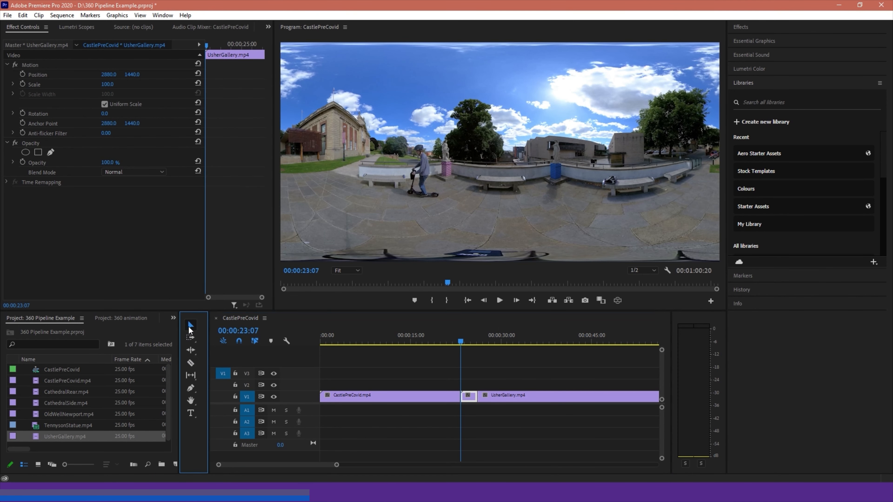
left_click(468, 397)
key("Delete")
left_click_drag(492, 400, 479, 399)
Scrub across the cut between the two clips to compare both scenes, and return the playhead to 00:00:08:24
left_click_drag(460, 342, 488, 368)
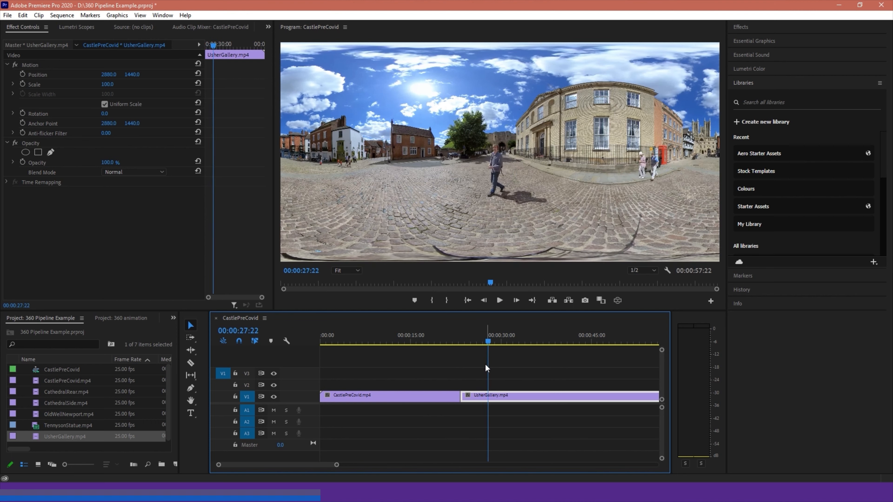
left_click(466, 357)
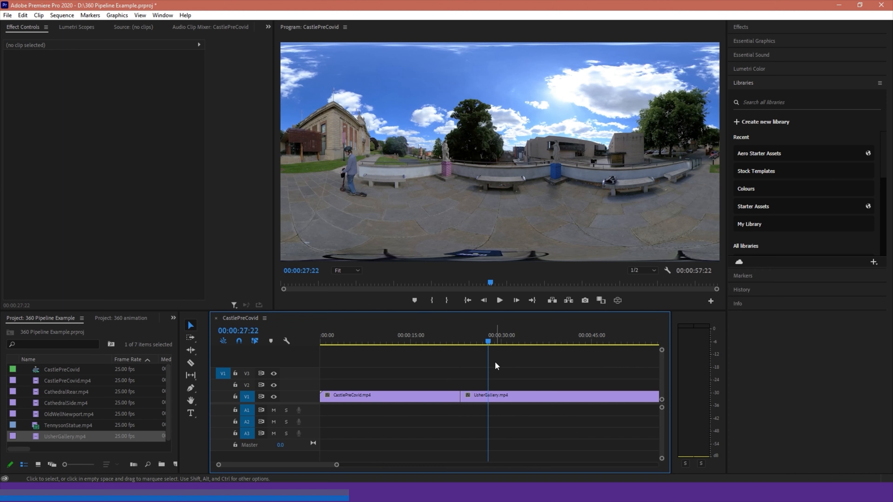
left_click_drag(489, 340, 462, 361)
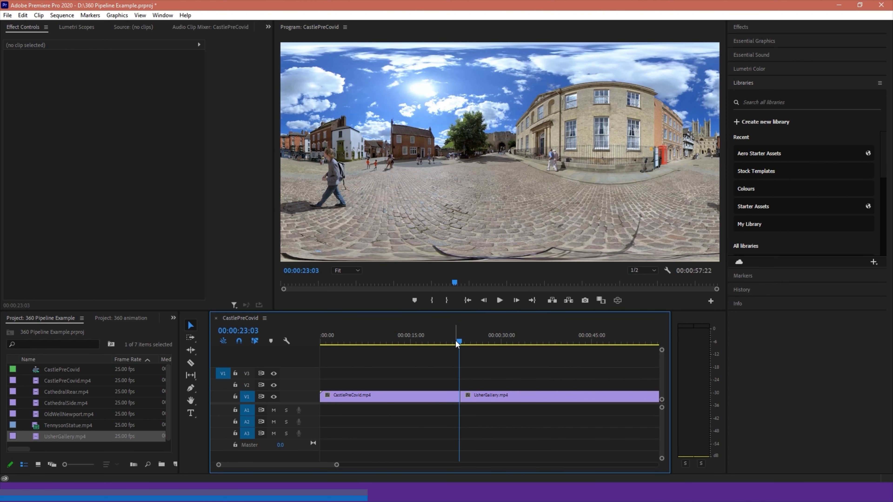
left_click_drag(459, 344, 461, 344)
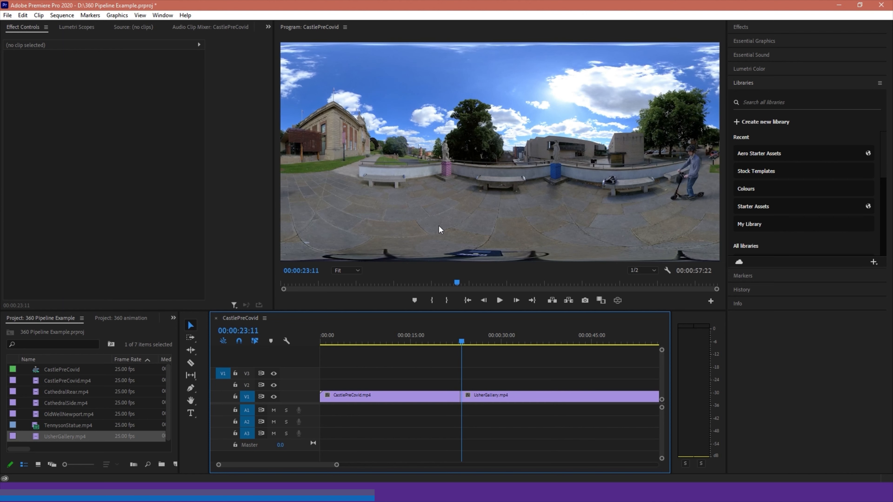
left_click(374, 340)
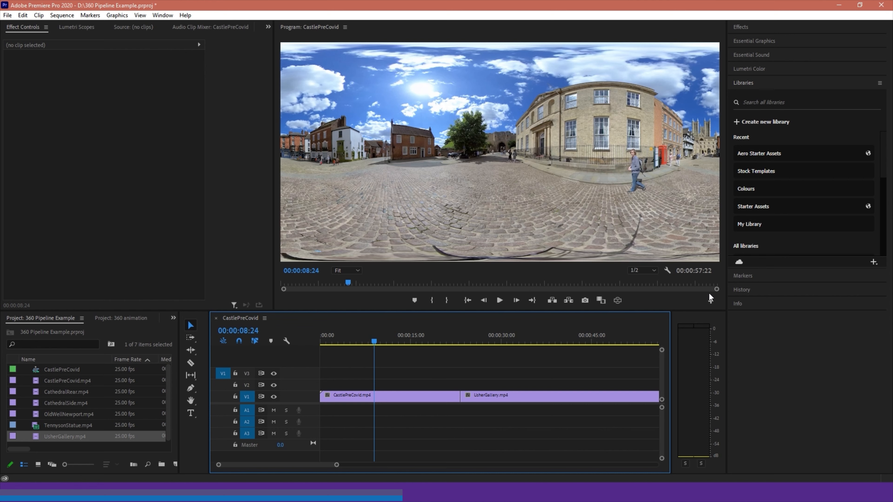
Check the program monitor's button layout for Toggle VR Video Display and turn the VR display on
left_click(710, 303)
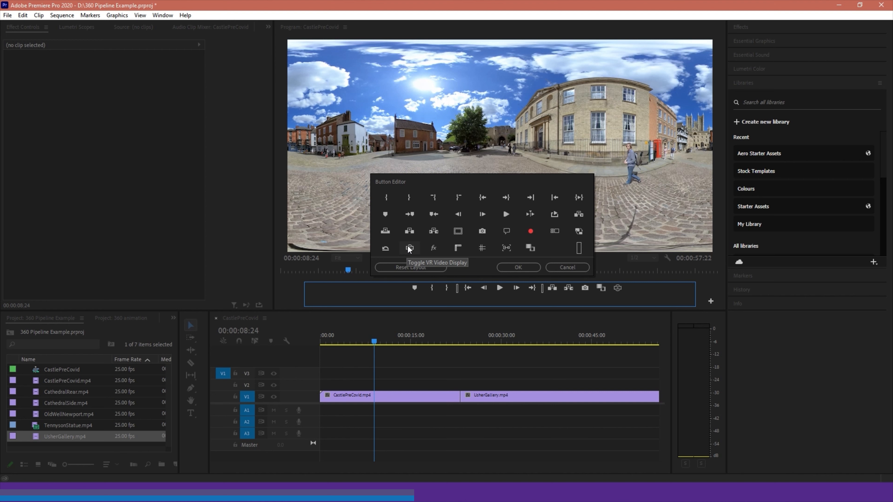
left_click_drag(624, 296, 626, 297)
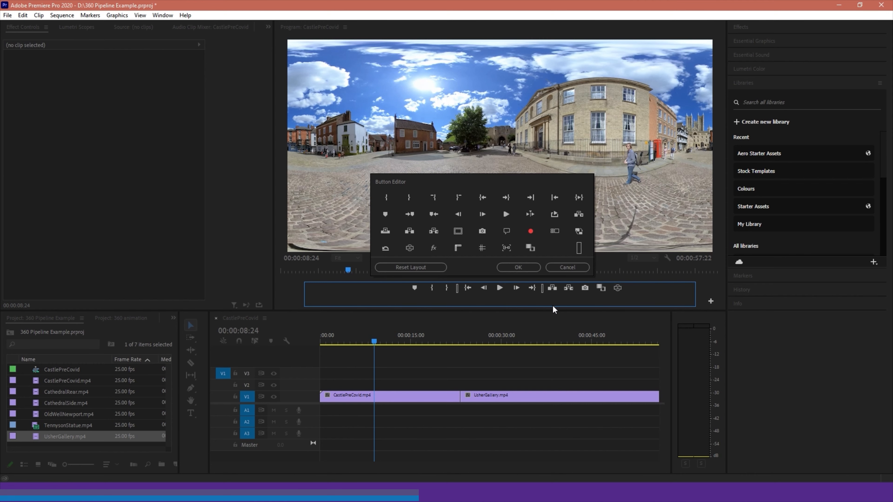
left_click(508, 268)
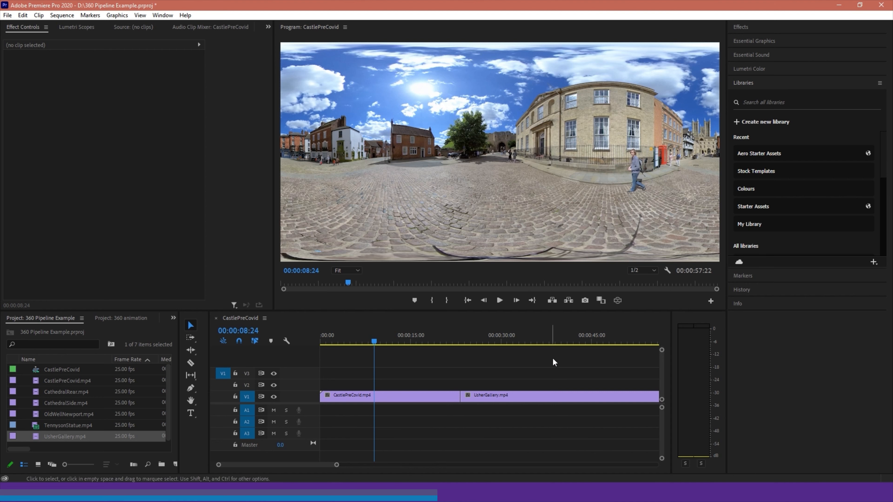
left_click(620, 301)
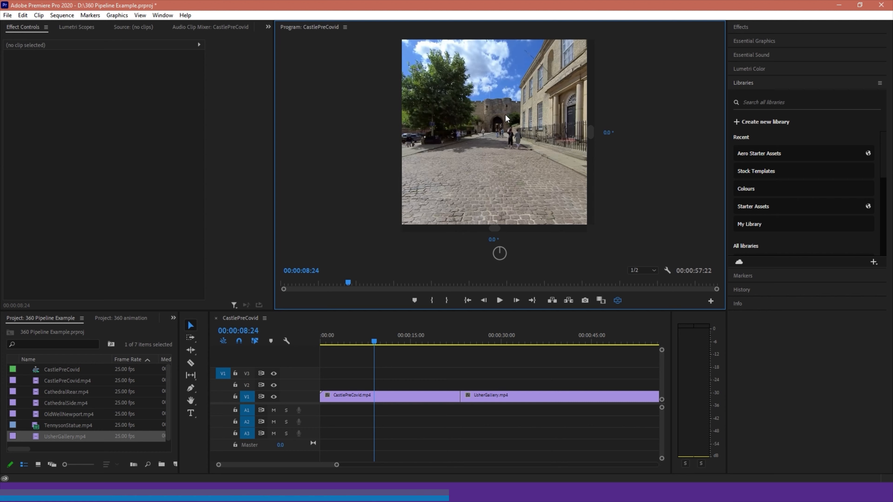
Look around the 360 scene in the VR display and reset its horizontal and vertical view angles to 0°
left_click_drag(520, 107, 580, 140)
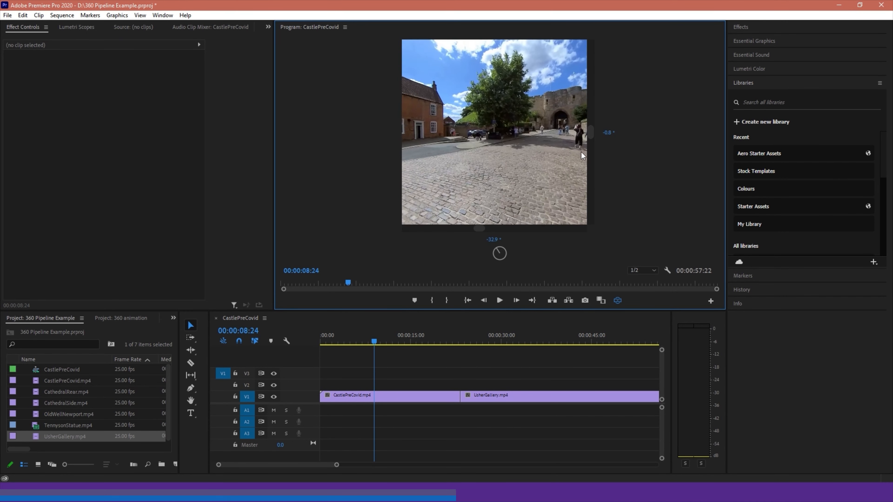
left_click(496, 242)
type("0")
key("Return")
left_click(609, 132)
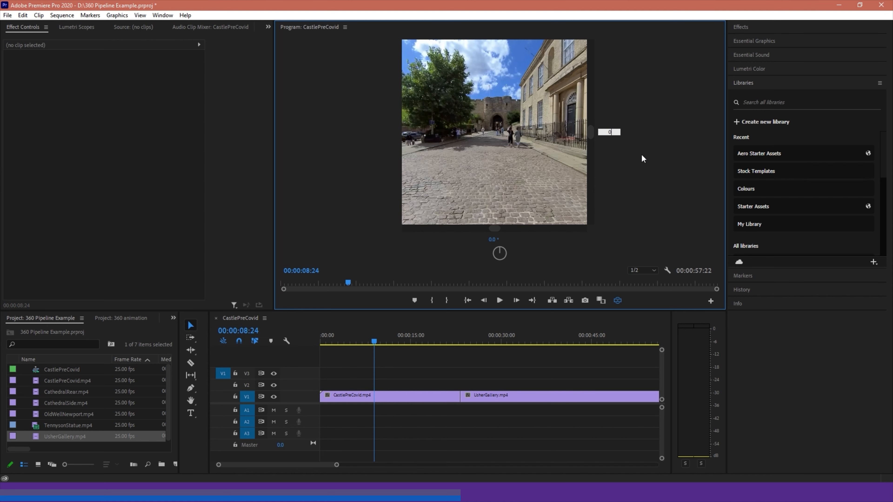
type("0")
key("Return")
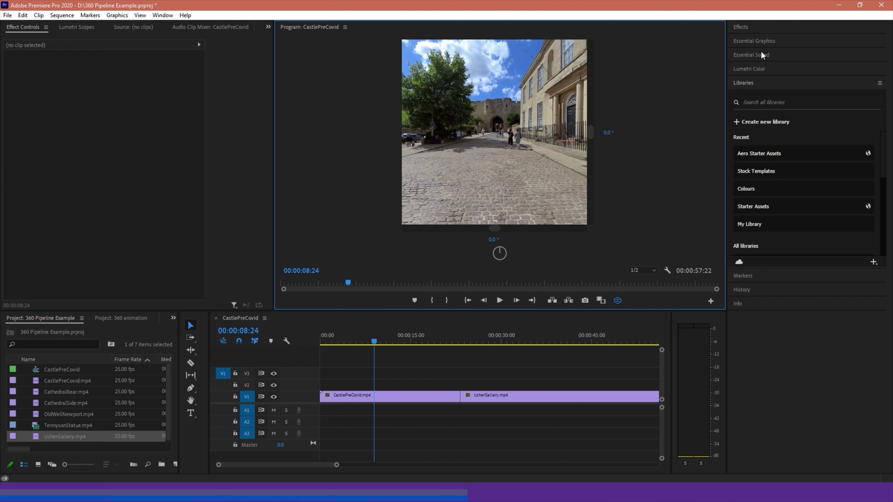
Find the Offset video effect, apply it to the CastlePreCovid clip and bring up its effect settings
left_click(749, 85)
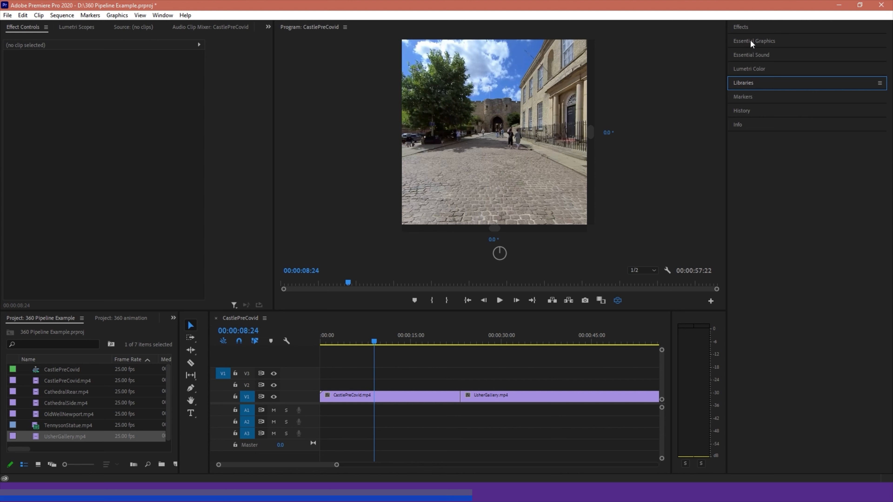
left_click(746, 27)
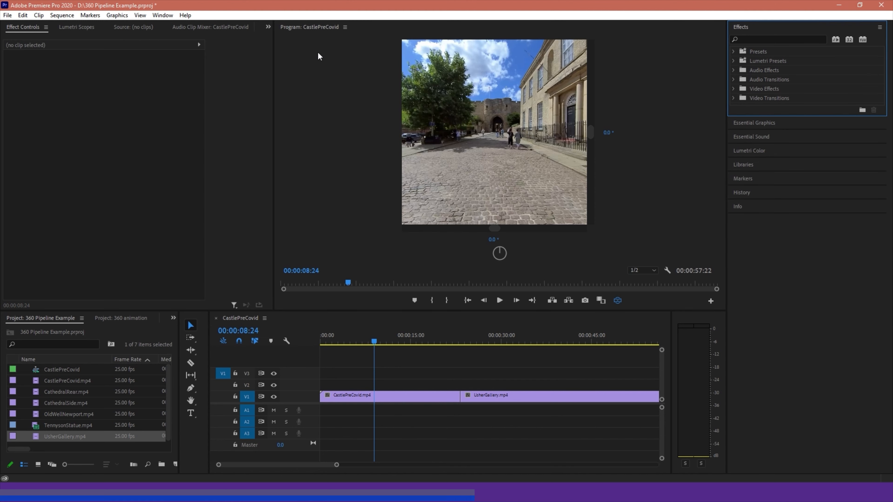
left_click(162, 15)
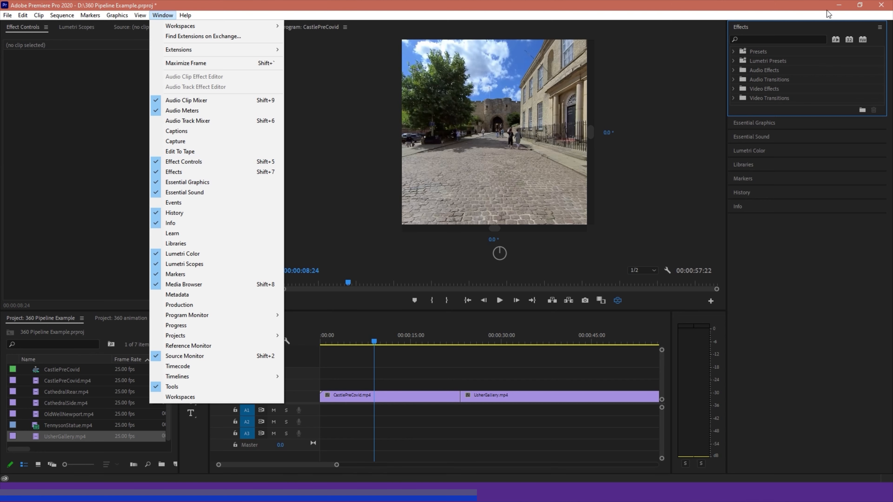
left_click(761, 39)
type("offset")
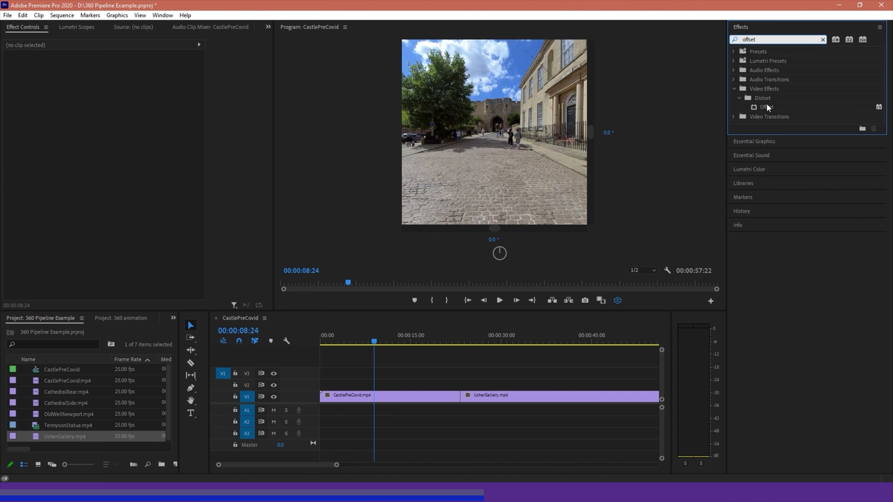
left_click_drag(768, 105, 380, 399)
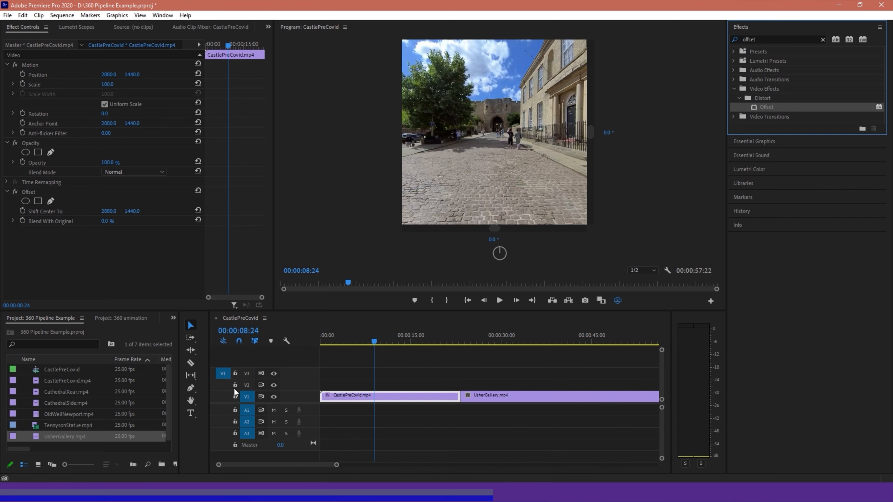
left_click(165, 18)
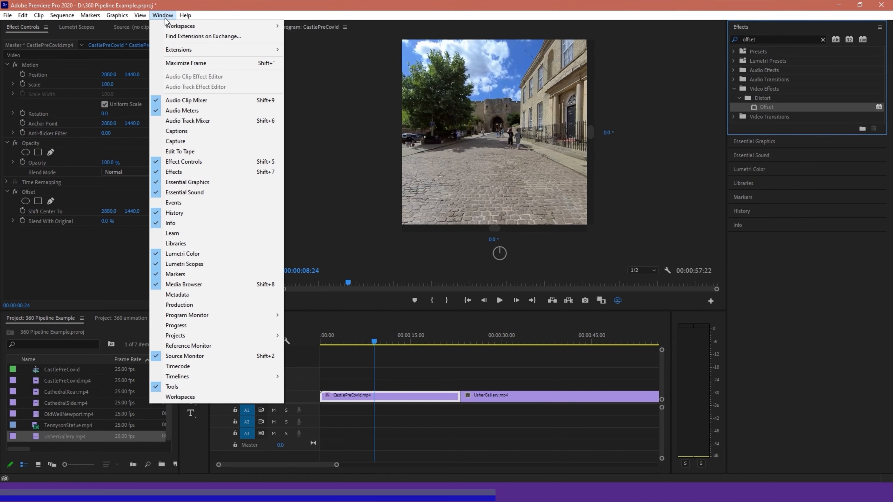
left_click(196, 164)
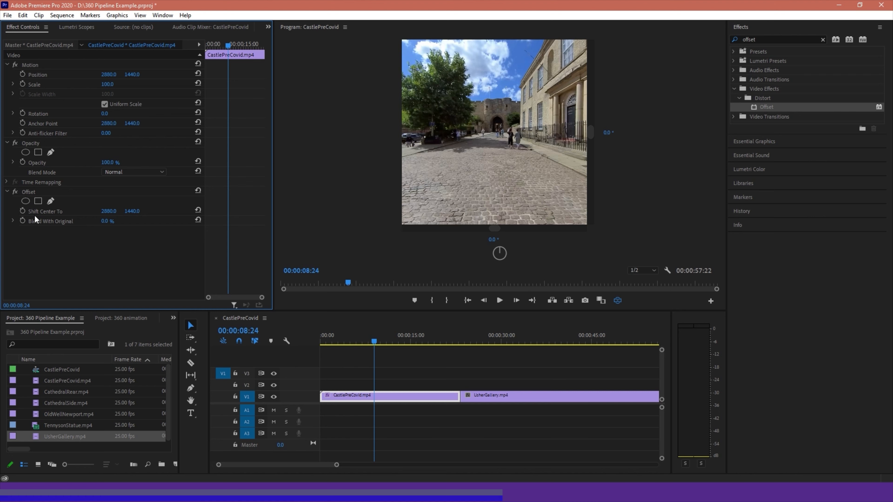
Try shifting the Offset centre of the CastlePreCovid clip vertically, and reset Shift Center To to its default
left_click_drag(130, 211, 124, 233)
left_click(136, 211)
left_click(198, 213)
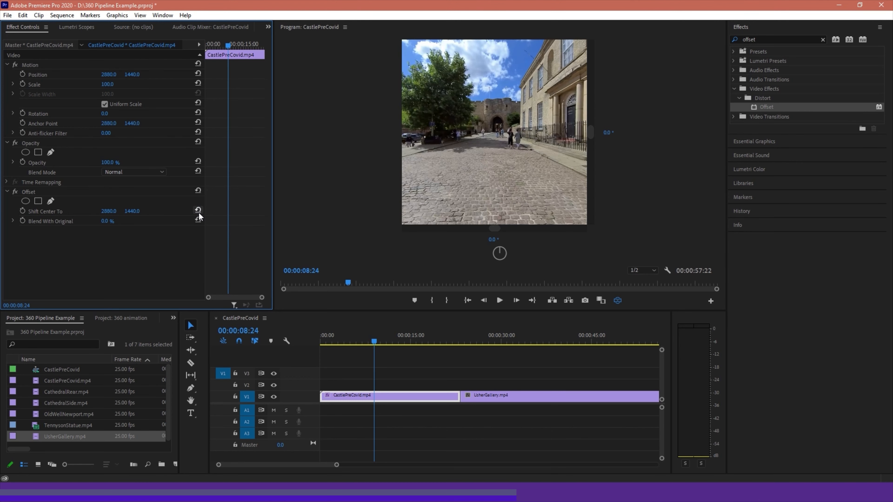
Shift the CastlePreCovid clip's Offset centre horizontally to 206, checking the result in both the flat and VR displays
left_click(618, 300)
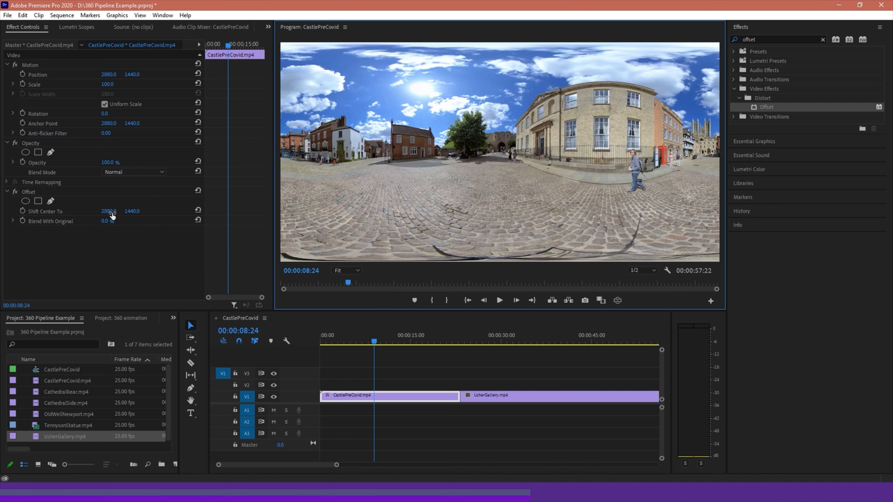
left_click_drag(112, 216, 14, 215)
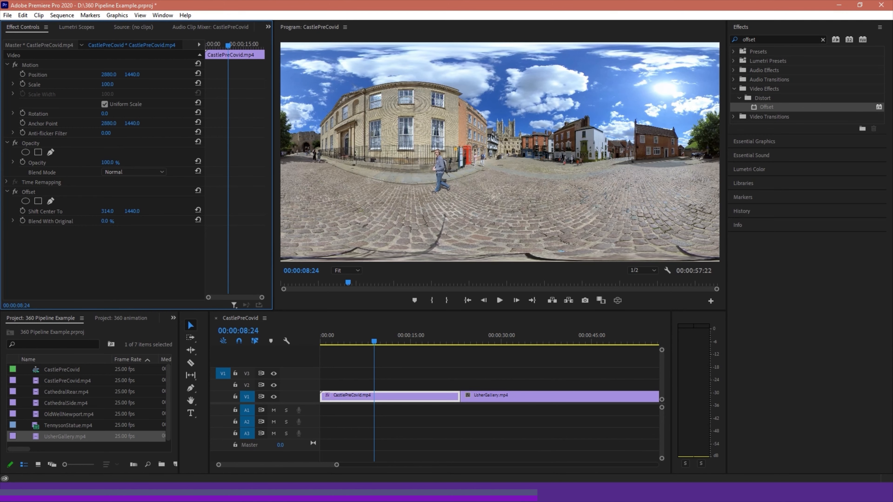
left_click(616, 303)
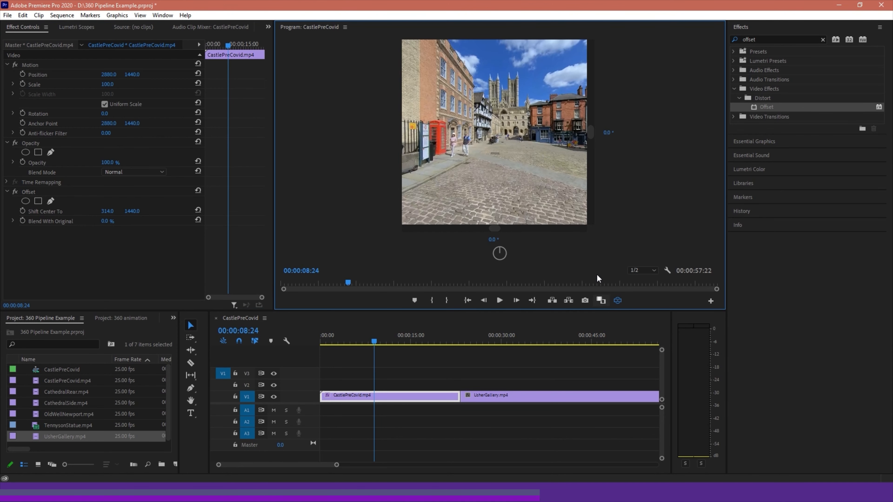
left_click_drag(112, 215, 109, 216)
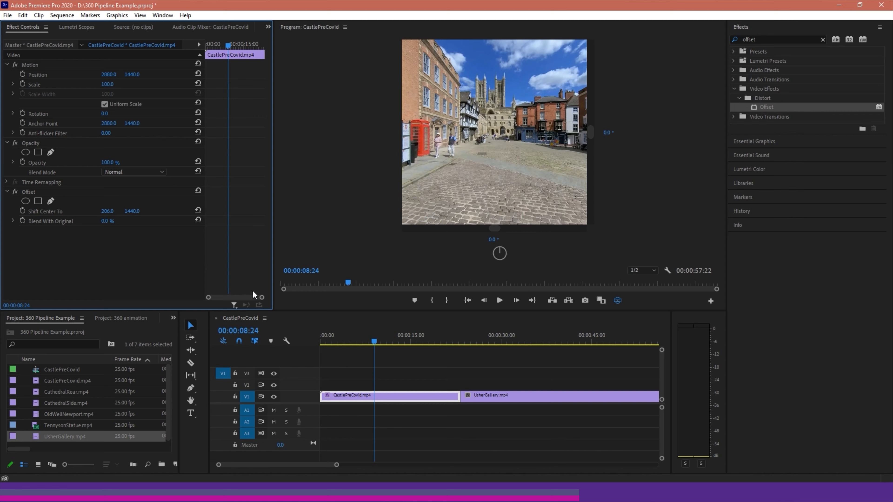
Apply the Offset effect to the UsherGallery clip, shift its centre horizontally to -849, and return the playhead to 00:00:19:18
left_click(478, 340)
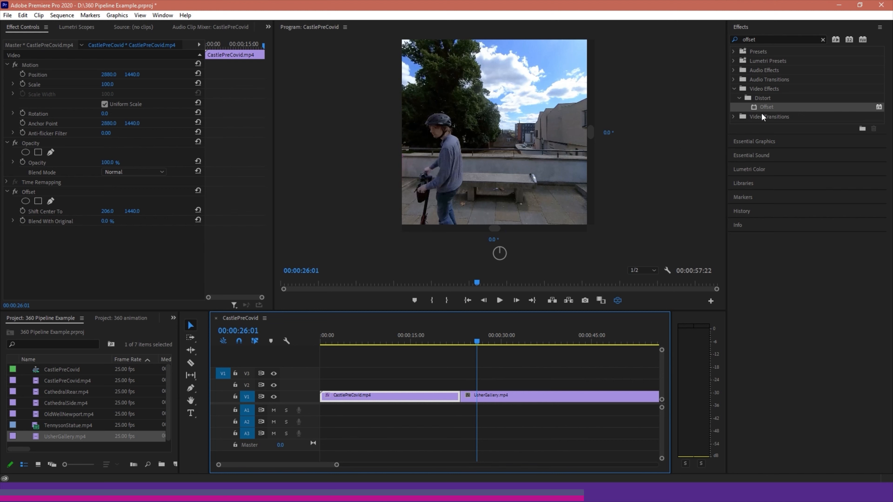
left_click_drag(761, 106, 494, 393)
left_click_drag(108, 211, 38, 211)
mouse_move(112, 209)
left_mouse_down()
mouse_move(2, 208)
mouse_move(116, 214)
left_mouse_up()
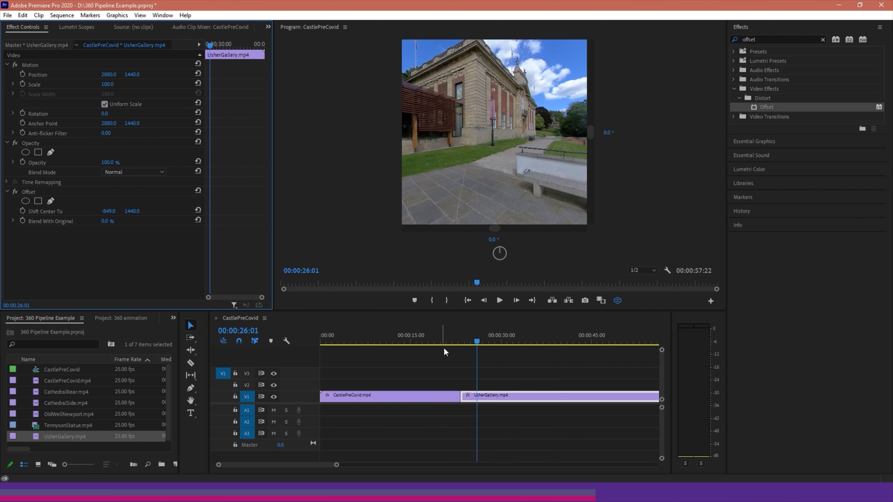
left_click_drag(477, 342, 440, 333)
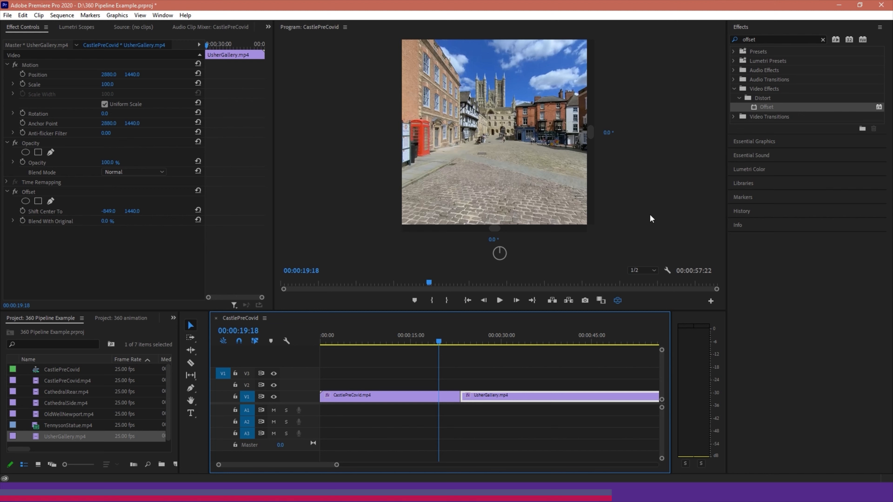
Set the VR video monitor view to 160° horizontal and 90° vertical, and turn the view slightly to -3.4° and 5.4°
left_click(667, 272)
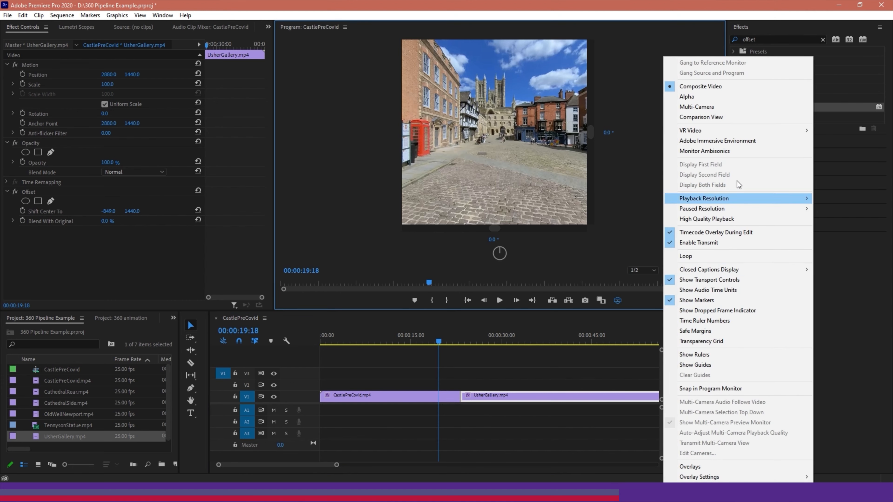
mouse_move(700, 134)
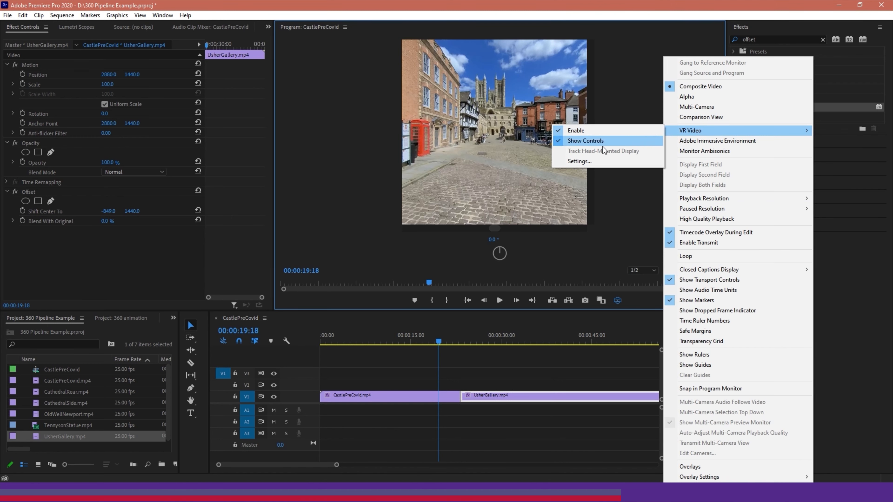
left_click(572, 161)
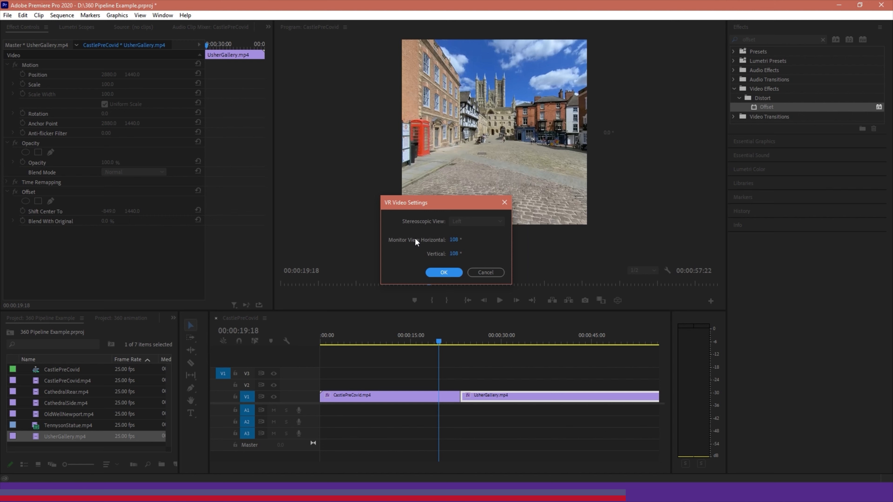
left_click(454, 240)
type("160")
key("Tab")
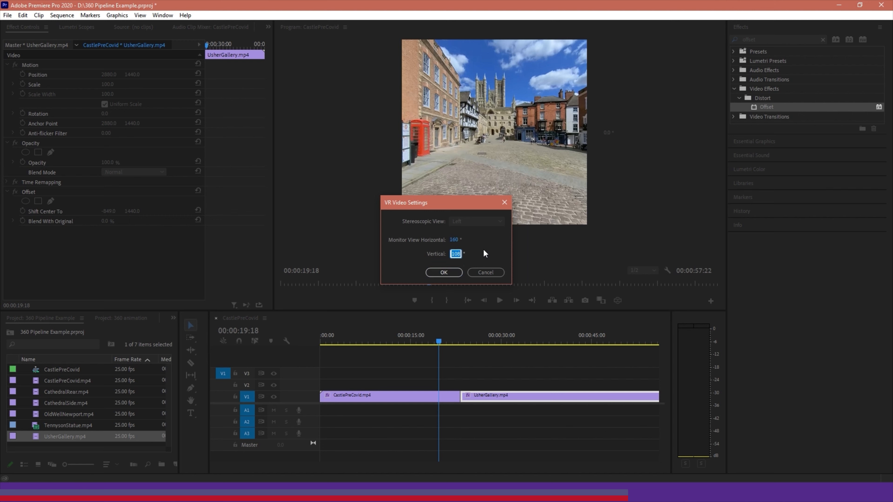
type("90")
left_click(443, 270)
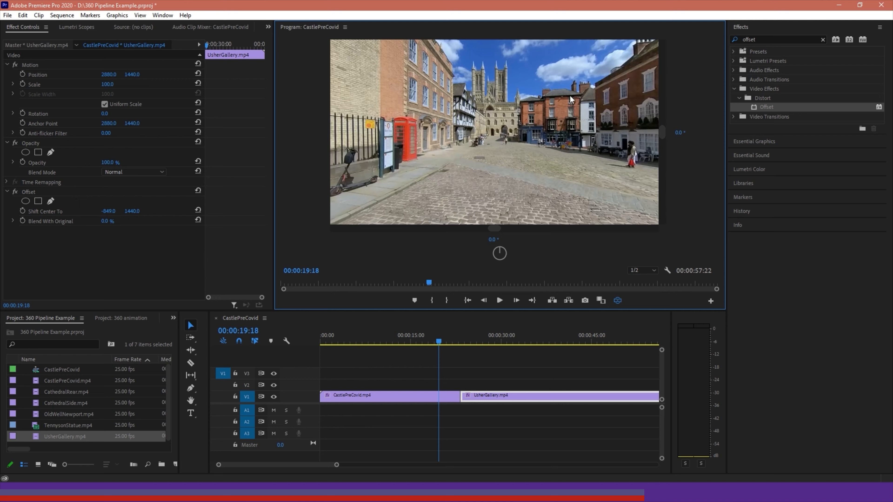
left_click_drag(509, 141, 493, 129)
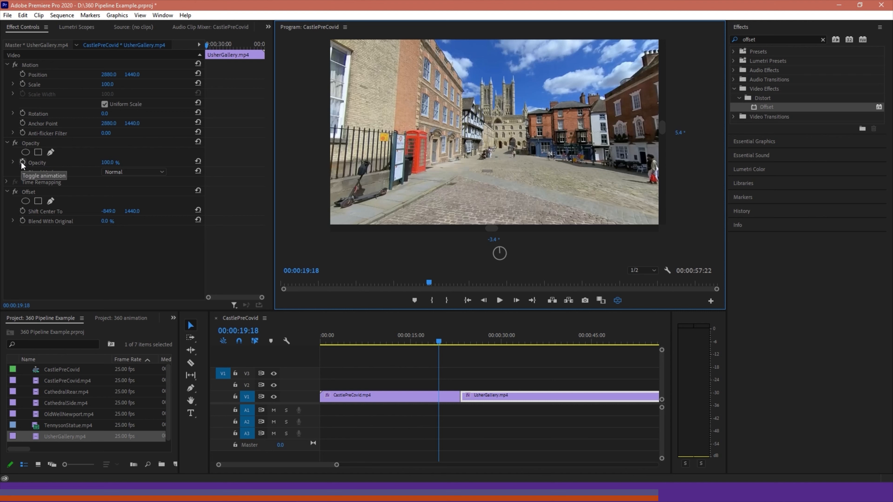
Enable Shift Center To keyframing on the UsherGallery clip at 00:00:19:18 and increase its horizontal value at 00:00:22:15
left_click(22, 211)
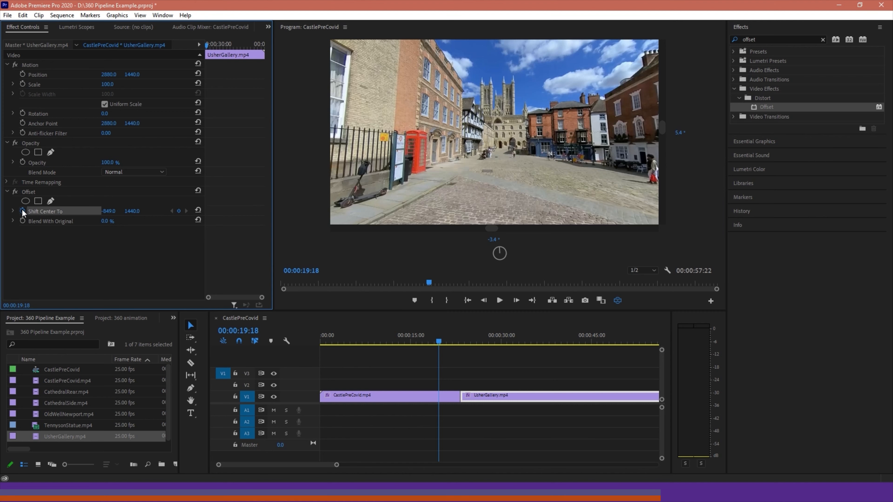
left_click(445, 344)
left_click_drag(449, 342, 457, 342)
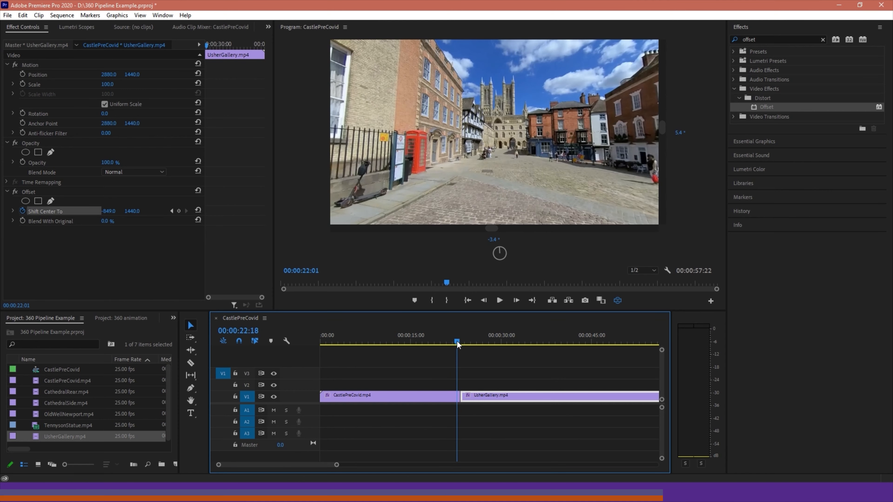
left_click_drag(114, 211, 286, 301)
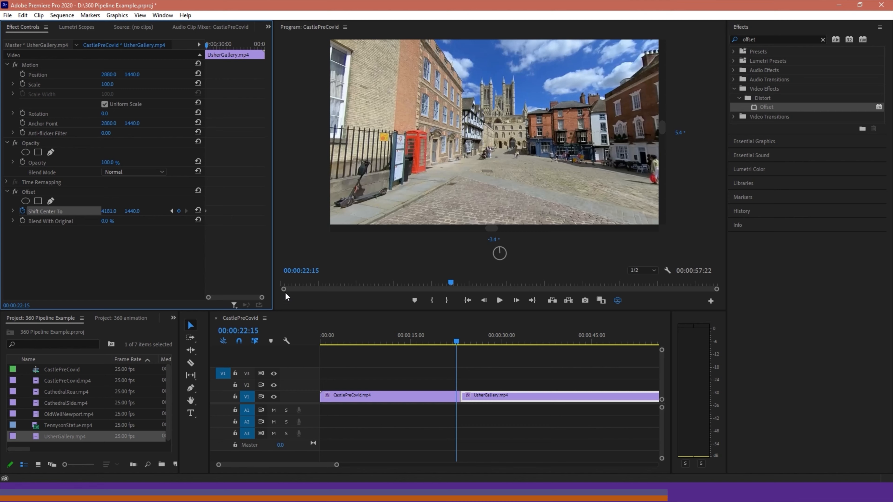
Keyframe the CastlePreCovid clip's horizontal Shift Center To from 206 at 00:00:15:14 to 2662 at 00:00:21:15
left_click(449, 399)
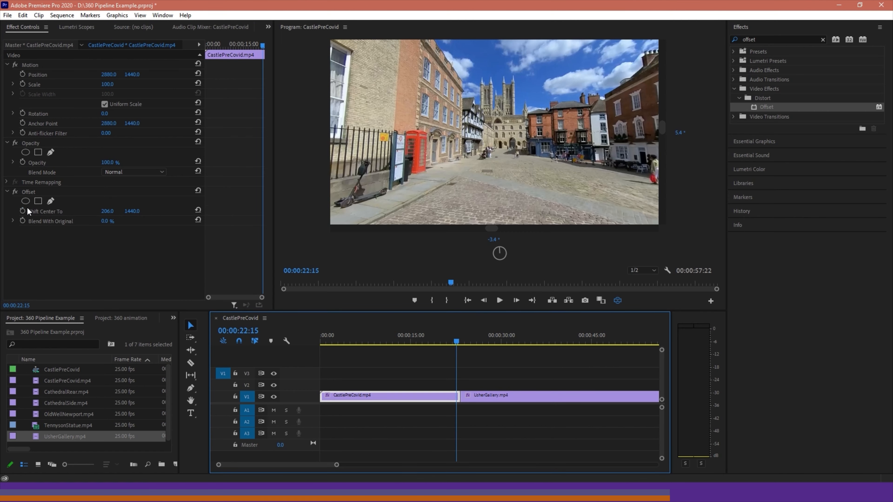
left_click(414, 342)
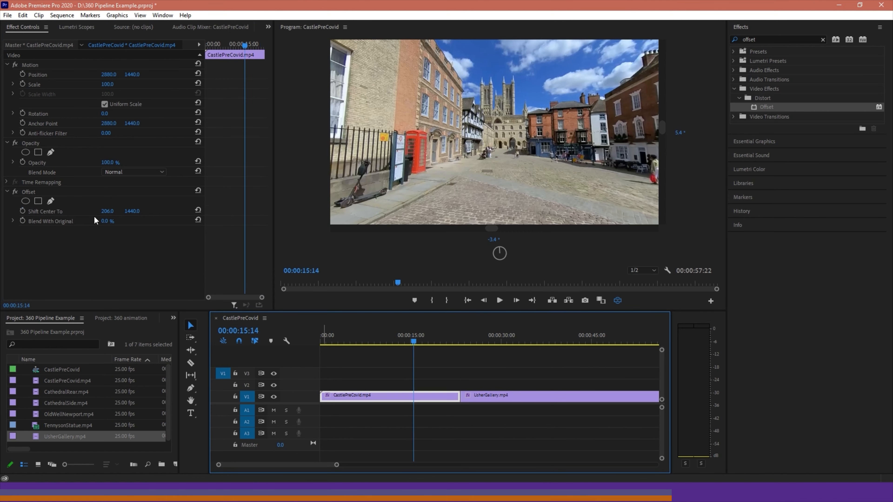
left_click(22, 211)
left_click(451, 342)
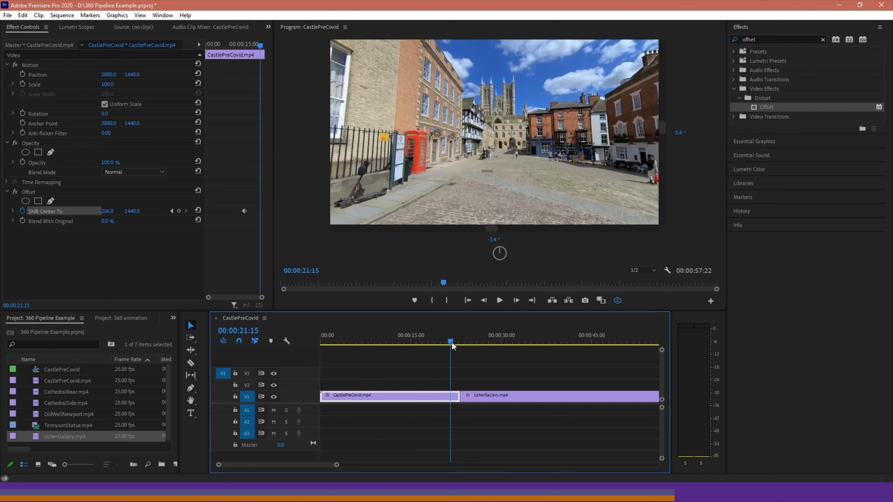
left_click_drag(107, 211, 248, 212)
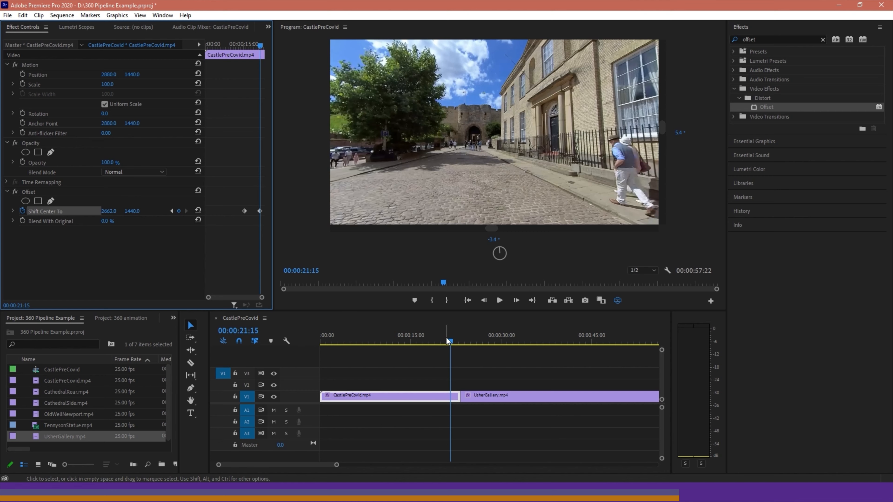
Play the animated Offset from 00:00:13:03 and stop near the end of the CastlePreCovid clip at 00:00:22:15
left_click_drag(452, 339, 400, 344)
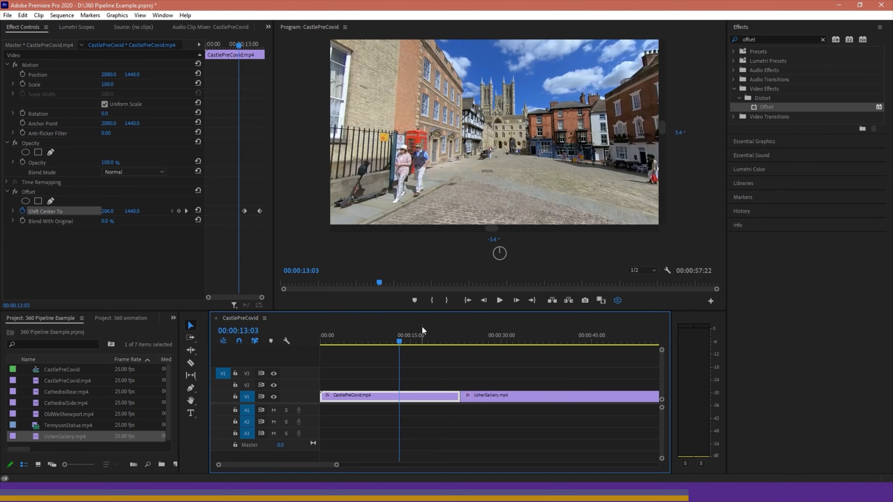
key("space")
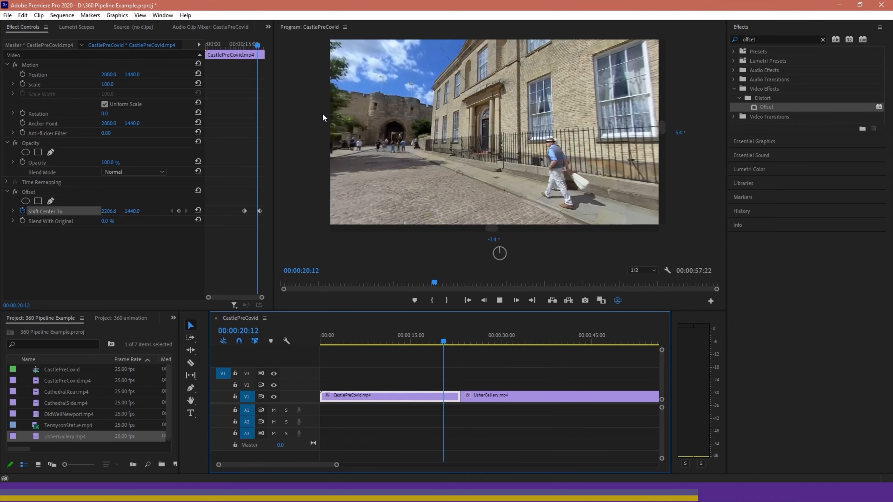
key("space")
key("Right")
key("Right")
key("Right")
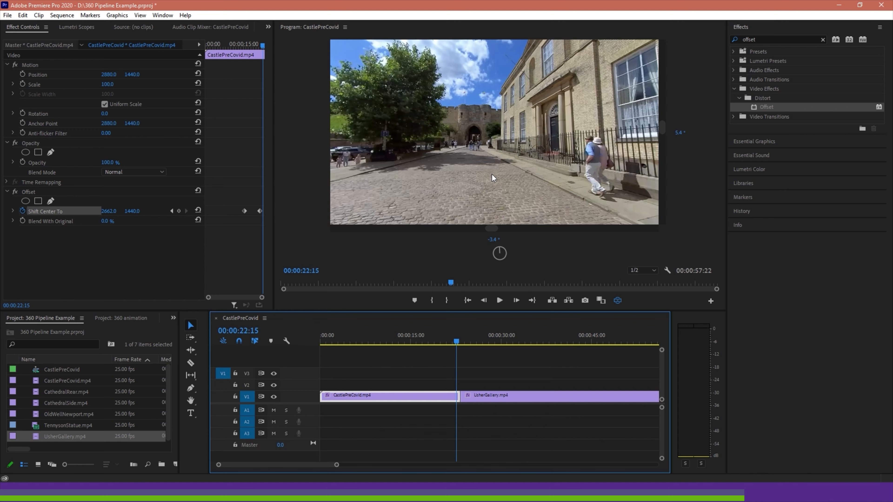
Move the playhead to 00:00:29:10 in the UsherGallery clip and turn the VR display off
left_click_drag(457, 341, 497, 341)
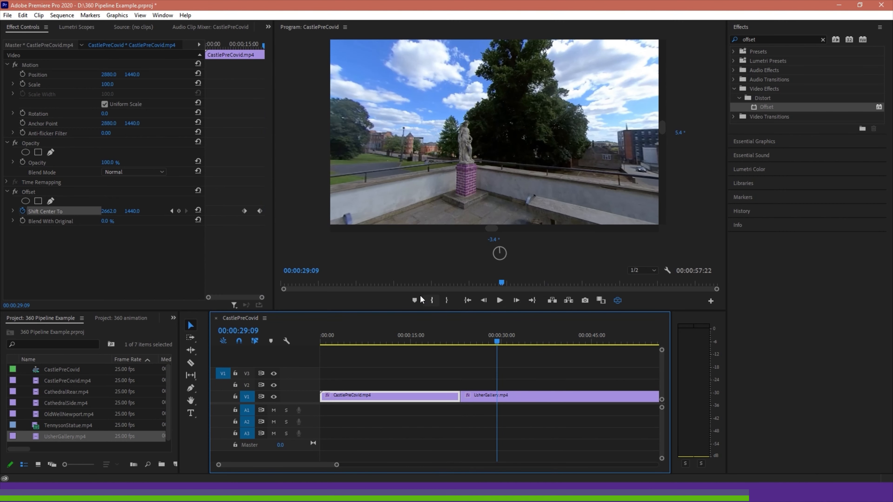
key("Right")
left_click(617, 300)
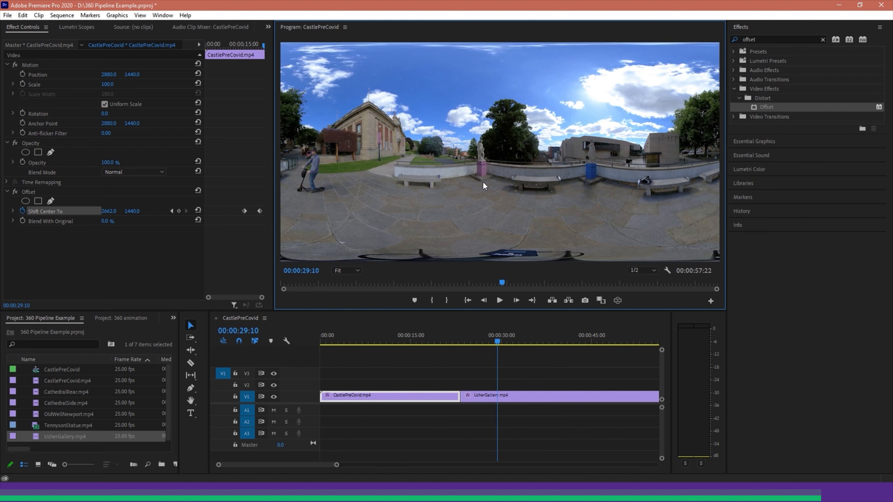
Bring up Lumetri Color for the UsherGallery clip and set its creative saturation to 103.3
left_click(734, 88)
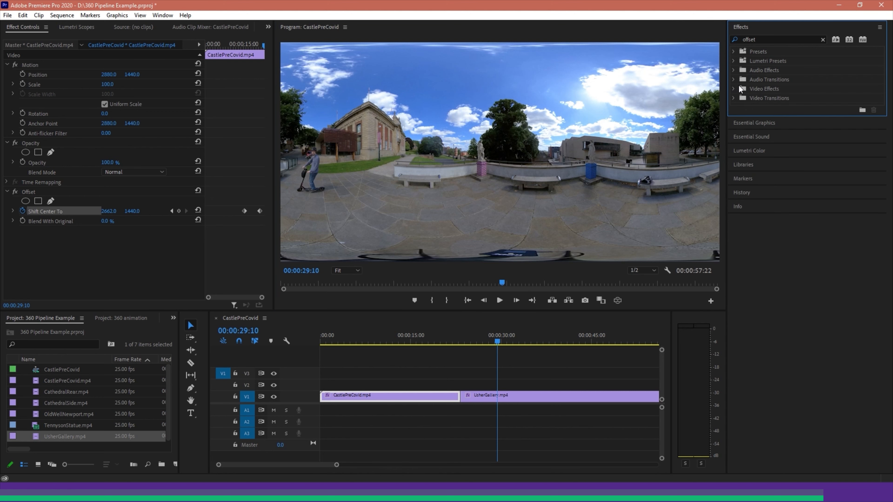
left_click(749, 39)
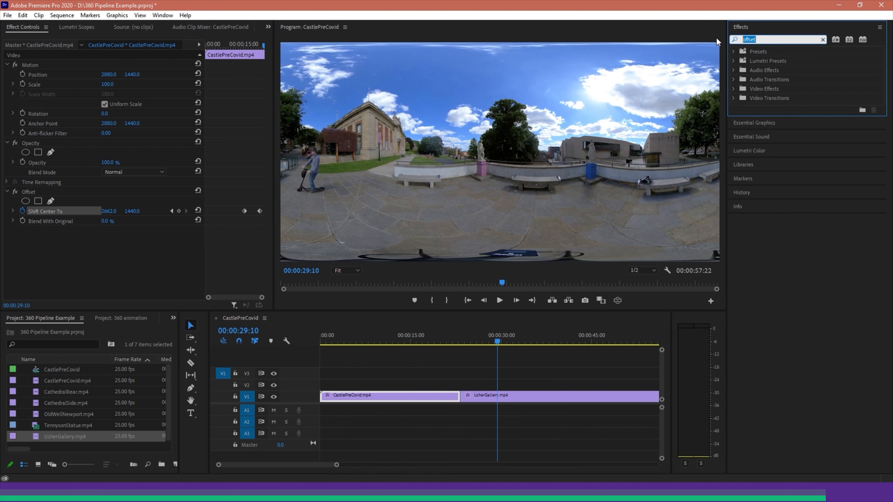
left_click(514, 393)
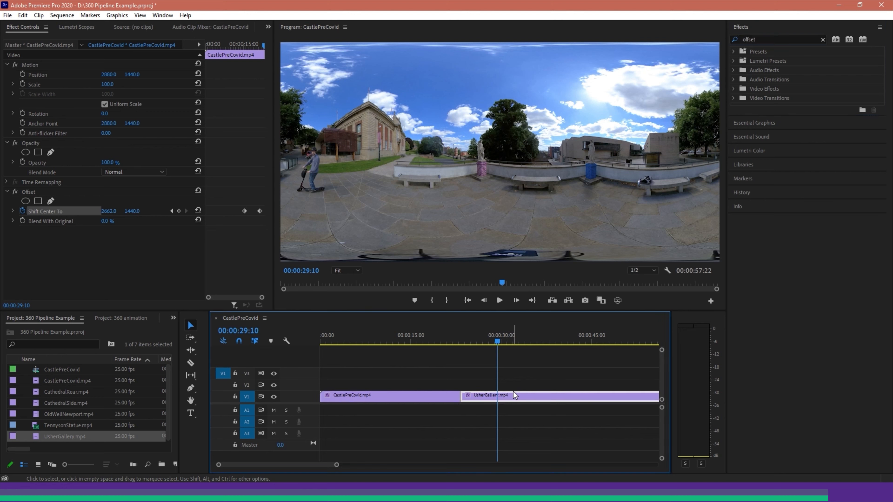
left_click(767, 151)
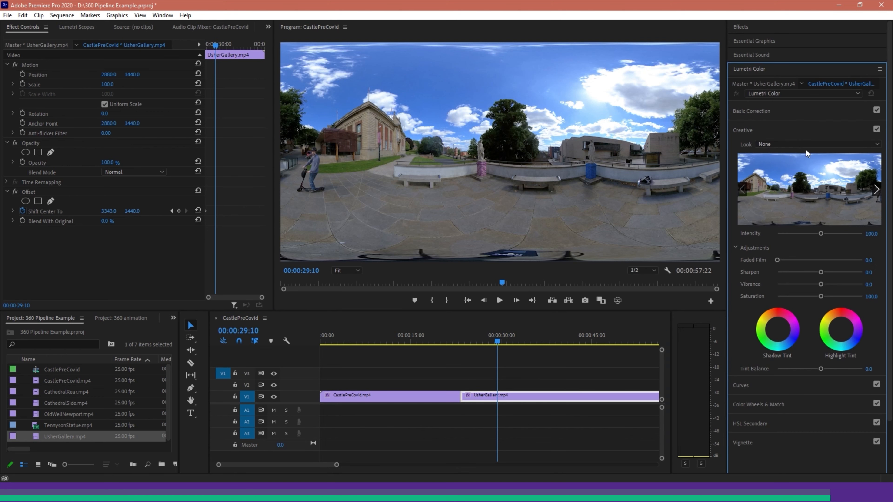
left_click(802, 296)
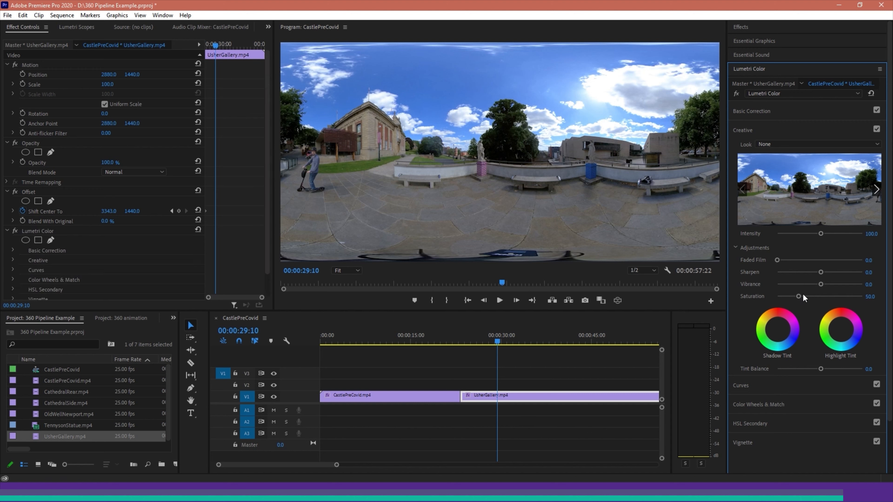
left_click(825, 296)
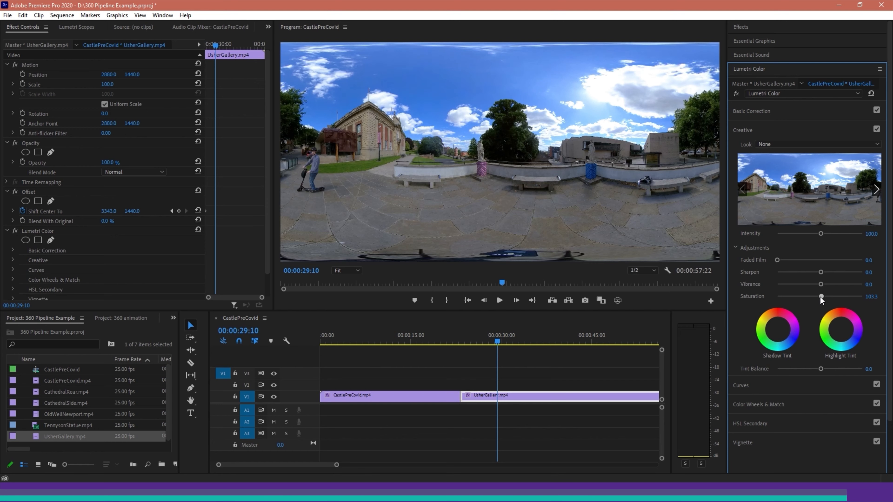